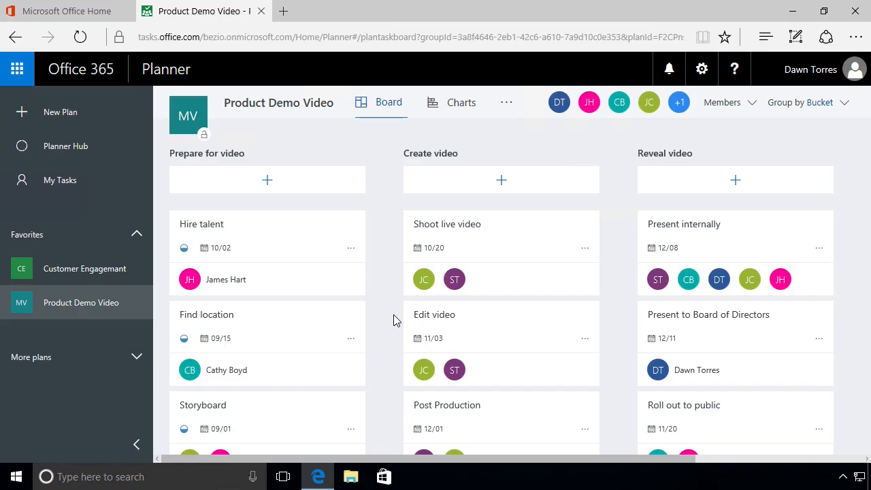
- In the Shoot live video task, name the first three labels Internal, External and Multi-Team
{"action": "left_click", "coordinate": [517, 238]}
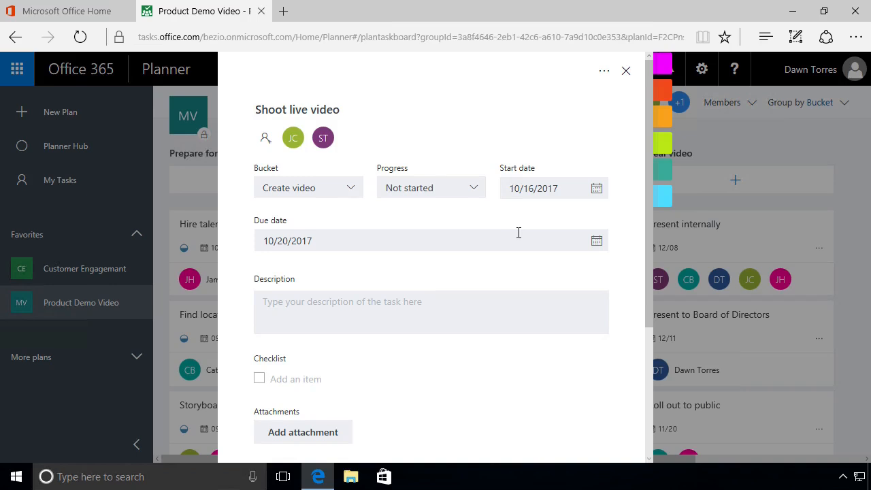
{"action": "mouse_move", "coordinate": [663, 97]}
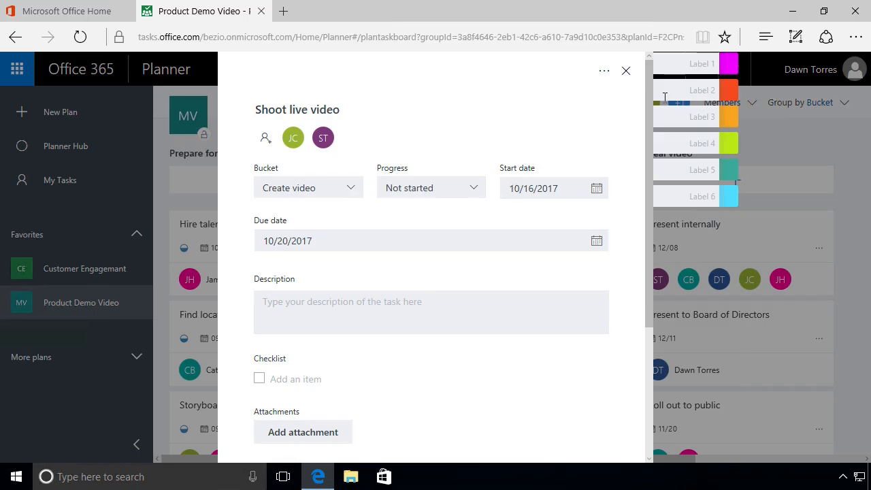
{"action": "left_click", "coordinate": [678, 66]}
{"action": "type", "text": "Interna"}
{"action": "type", "text": "l"}
{"action": "type", "text": "External"}
{"action": "type", "text": "Multi"}
{"action": "type", "text": "-"}
{"action": "type", "text": "Team"}
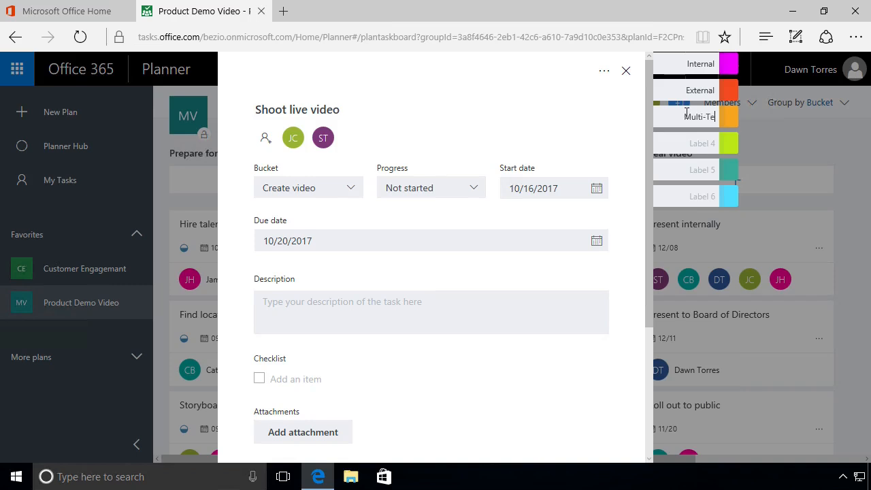
- Name the fourth and fifth labels Hand-off and Final, and close the task
{"action": "left_click", "coordinate": [683, 144]}
{"action": "type", "text": "Hand-off"}
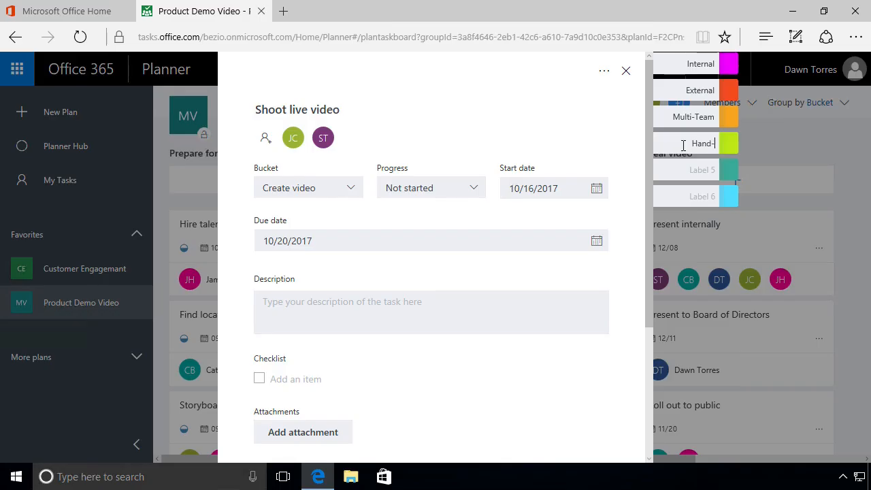
{"action": "left_click", "coordinate": [692, 170]}
{"action": "type", "text": "Final"}
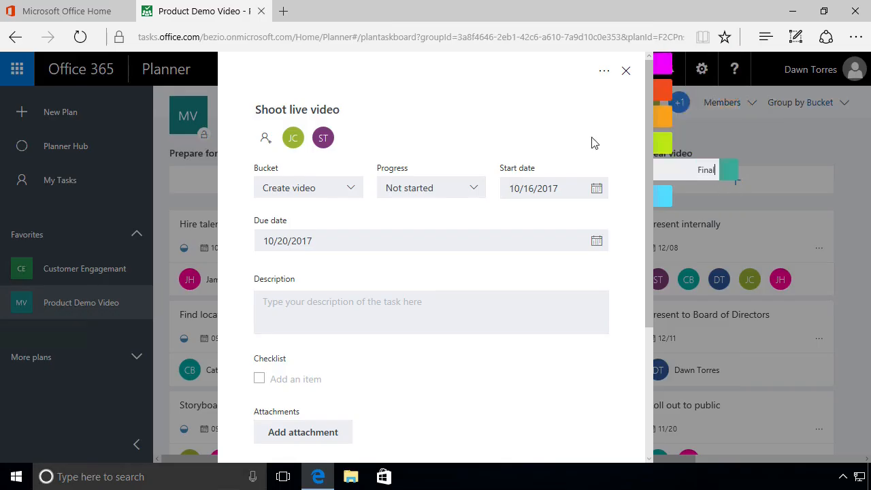
{"action": "left_click", "coordinate": [626, 70]}
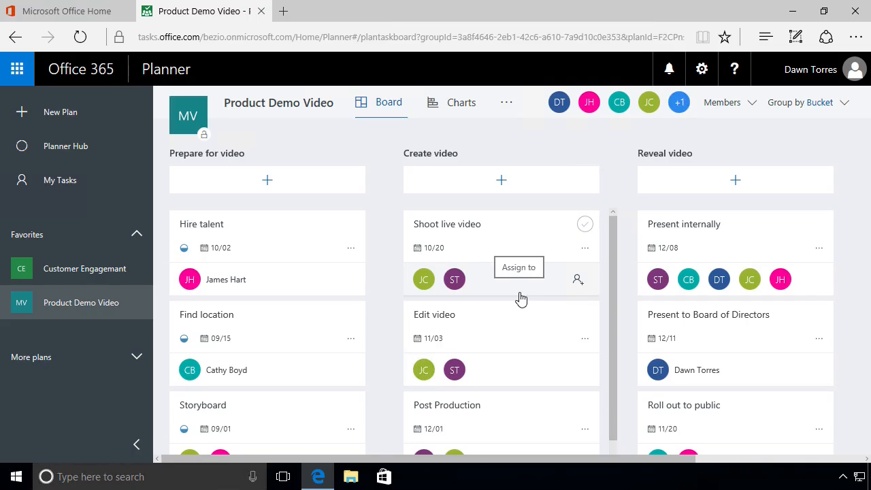
- Apply the External label to the Shoot live video task and close the task
{"action": "left_click", "coordinate": [524, 253]}
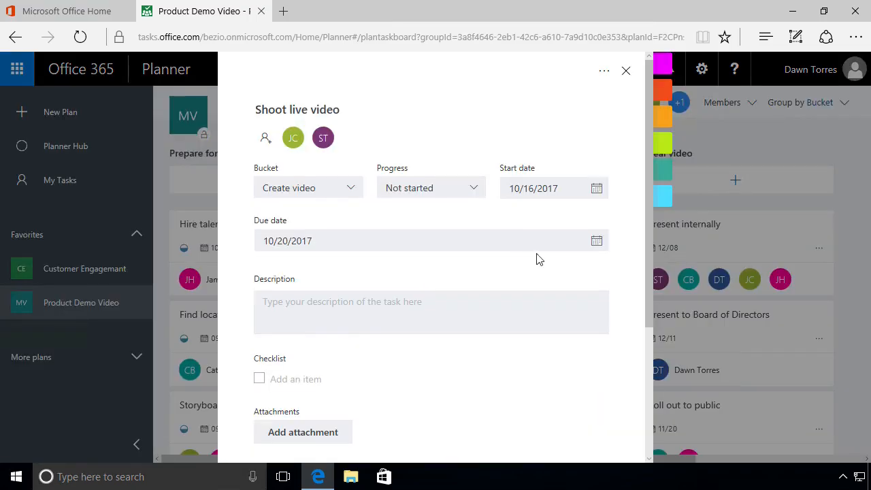
{"action": "mouse_move", "coordinate": [664, 65]}
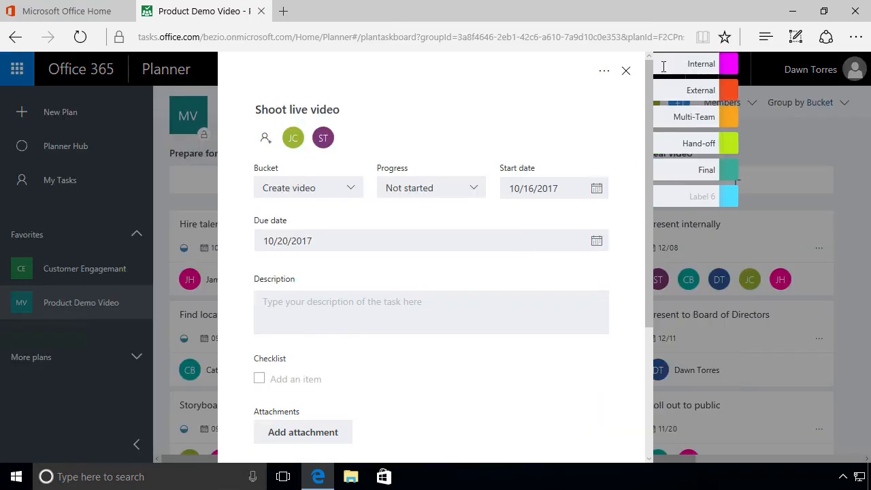
{"action": "left_click", "coordinate": [731, 97]}
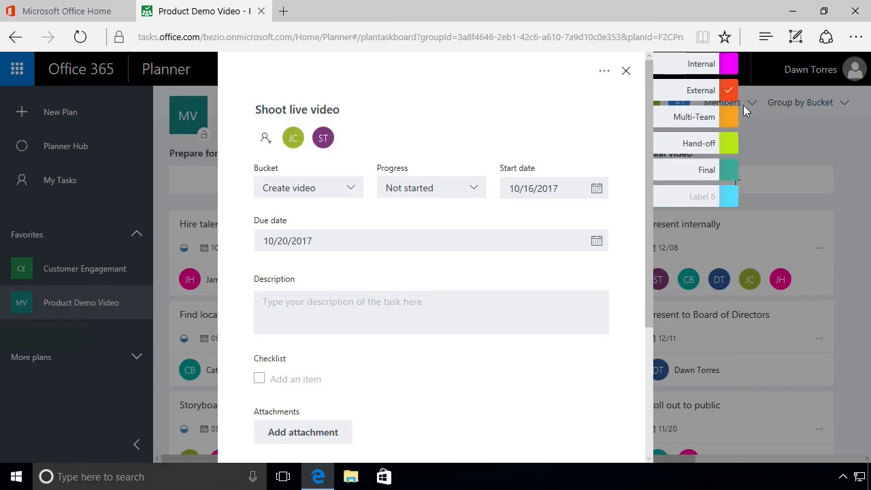
{"action": "left_click", "coordinate": [625, 71]}
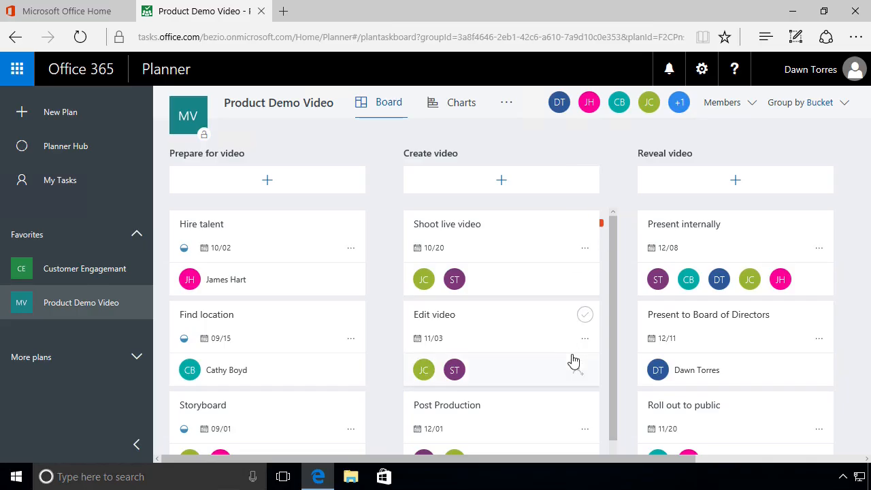
- Apply the External label to the Edit video task and close the task
{"action": "left_click", "coordinate": [518, 339]}
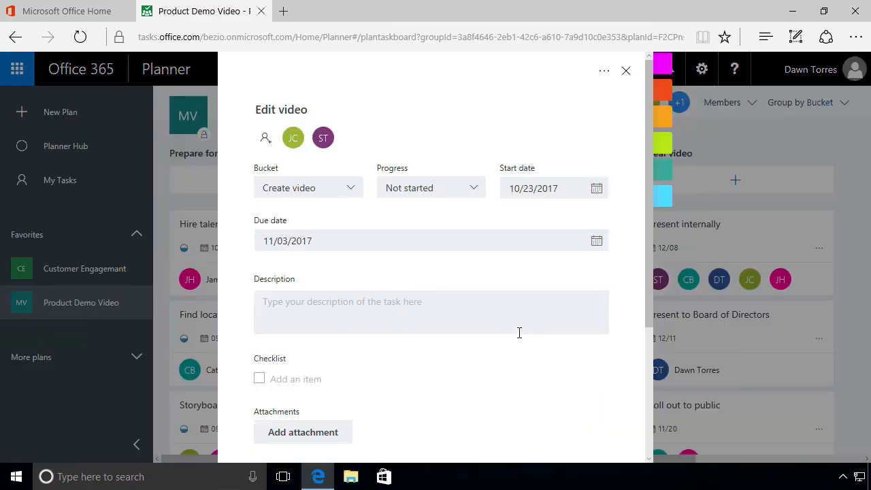
{"action": "left_click", "coordinate": [729, 97]}
{"action": "left_click", "coordinate": [627, 72]}
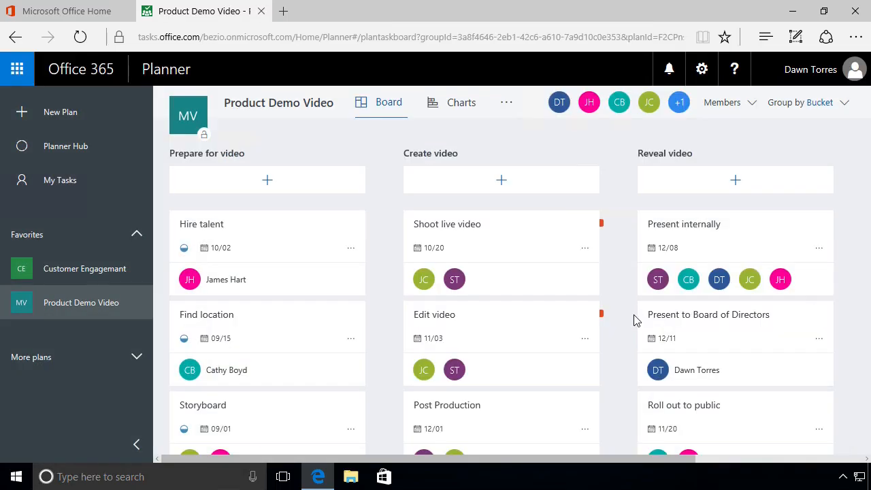
- Apply the External and Multi-Team labels to the Hire talent task and close the task
{"action": "left_click", "coordinate": [286, 248]}
{"action": "mouse_move", "coordinate": [672, 97]}
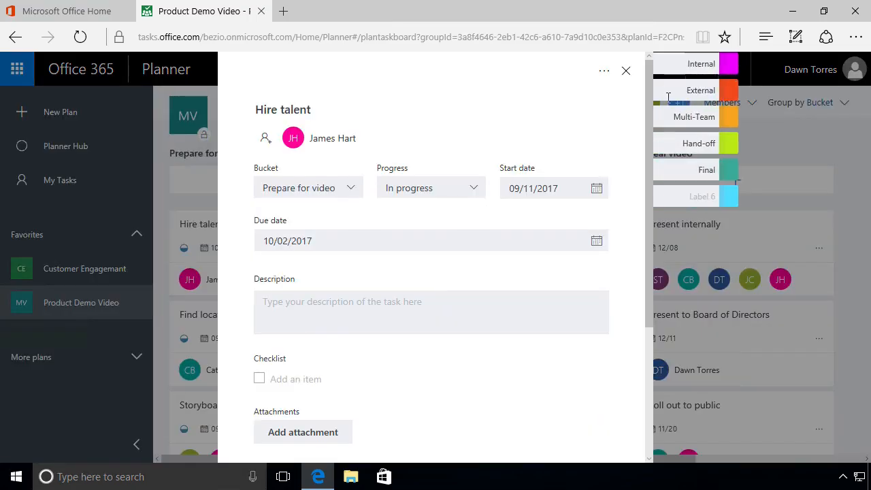
{"action": "left_click", "coordinate": [728, 91]}
{"action": "left_click", "coordinate": [728, 121]}
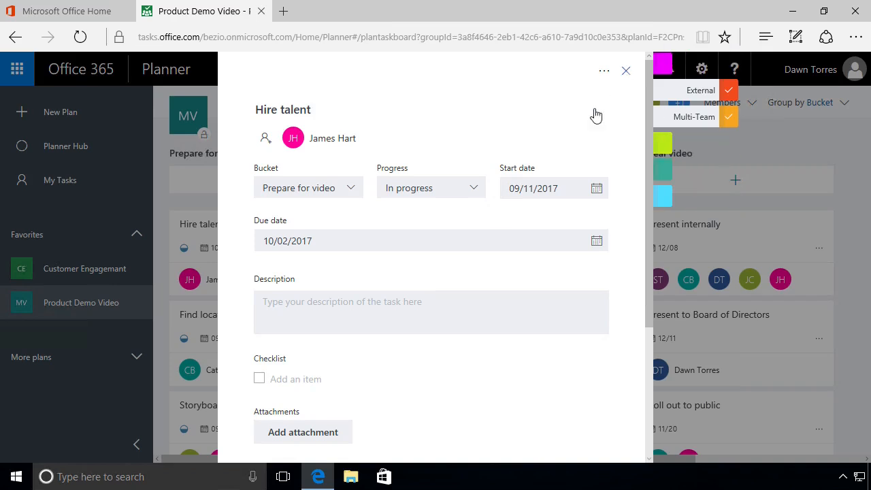
{"action": "left_click", "coordinate": [627, 72]}
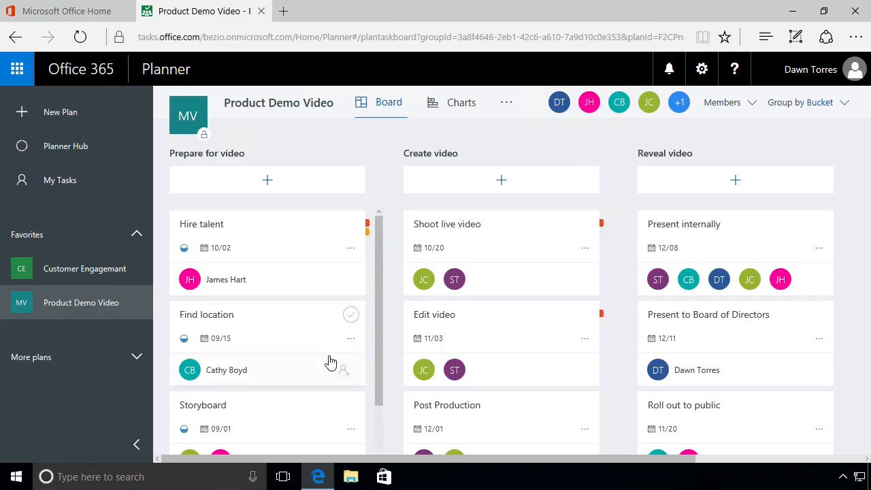
- Apply the External label to the Find location task in the Prepare for video bucket
{"action": "scroll", "coordinate": [332, 360], "scroll_direction": "down", "scroll_amount": 2}
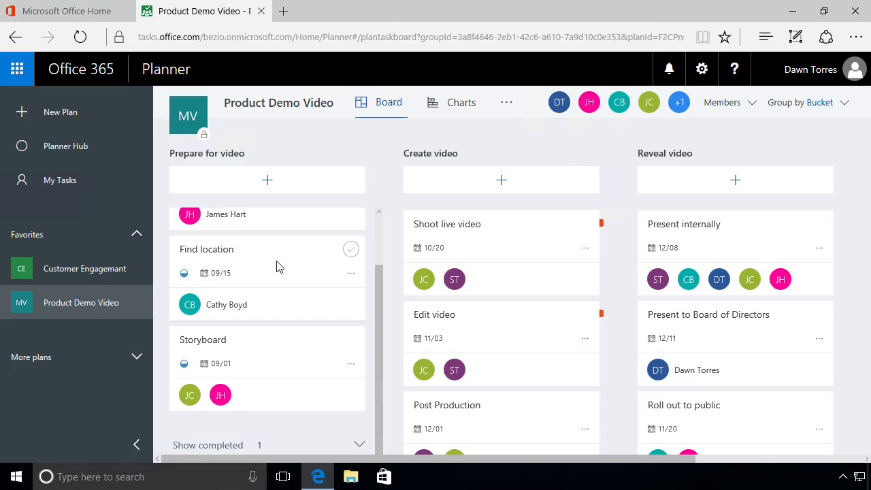
{"action": "left_click", "coordinate": [277, 266]}
{"action": "mouse_move", "coordinate": [676, 106]}
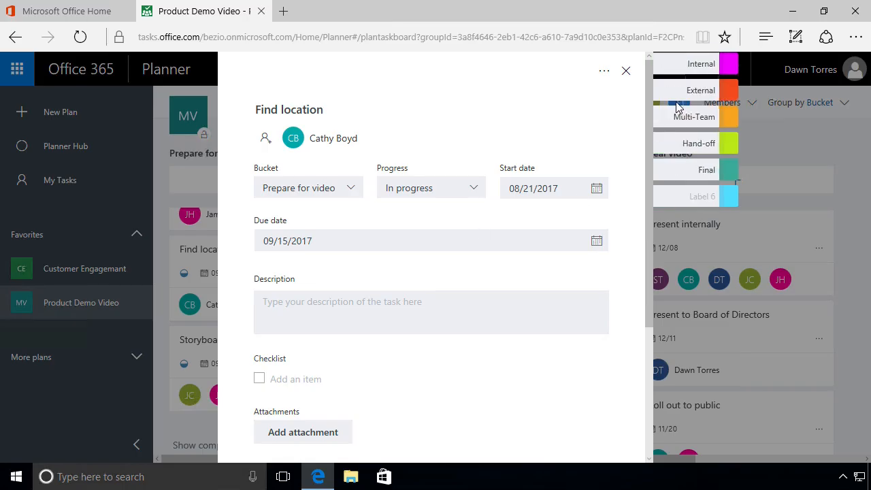
{"action": "left_click", "coordinate": [725, 93]}
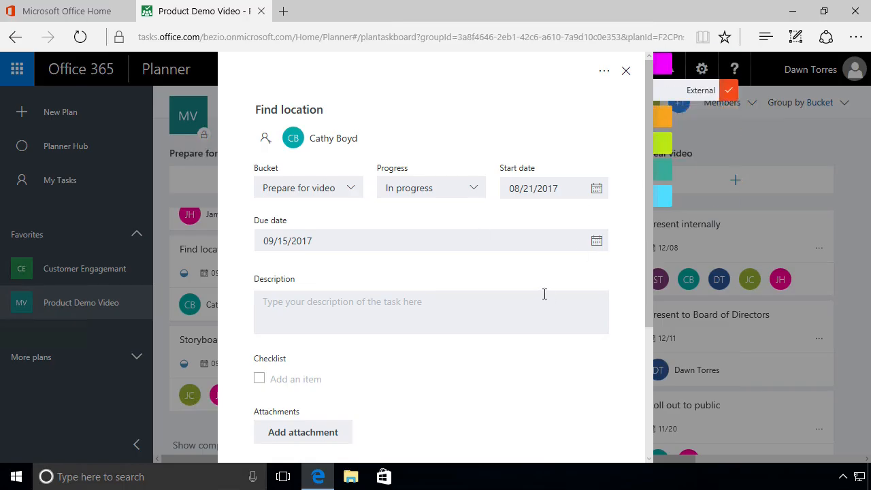
{"action": "left_click", "coordinate": [684, 162]}
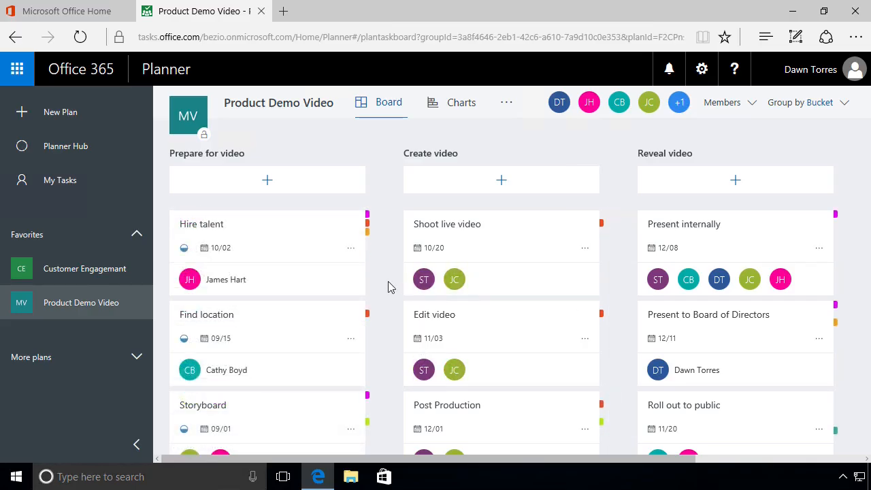
{"action": "scroll", "coordinate": [354, 300], "scroll_direction": "down", "scroll_amount": 2}
{"action": "scroll", "coordinate": [348, 302], "scroll_direction": "up", "scroll_amount": 2}
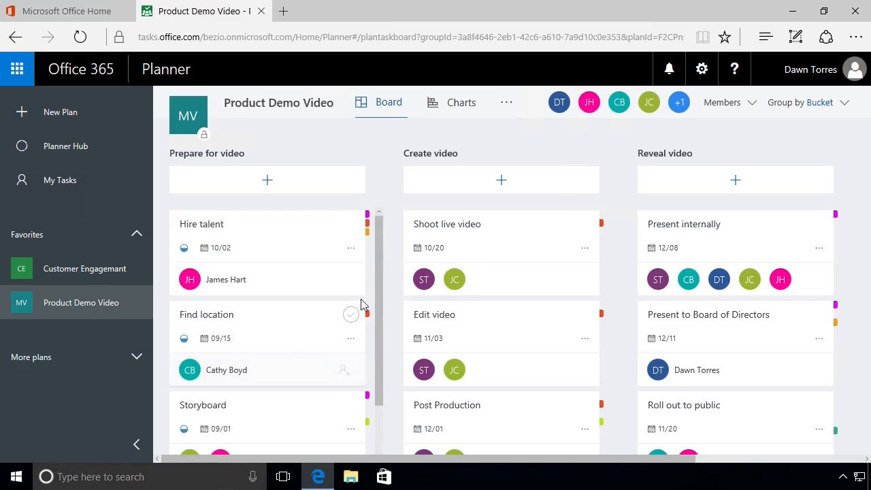
{"action": "scroll", "coordinate": [647, 353], "scroll_direction": "down", "scroll_amount": 1}
{"action": "scroll", "coordinate": [651, 353], "scroll_direction": "up", "scroll_amount": 1}
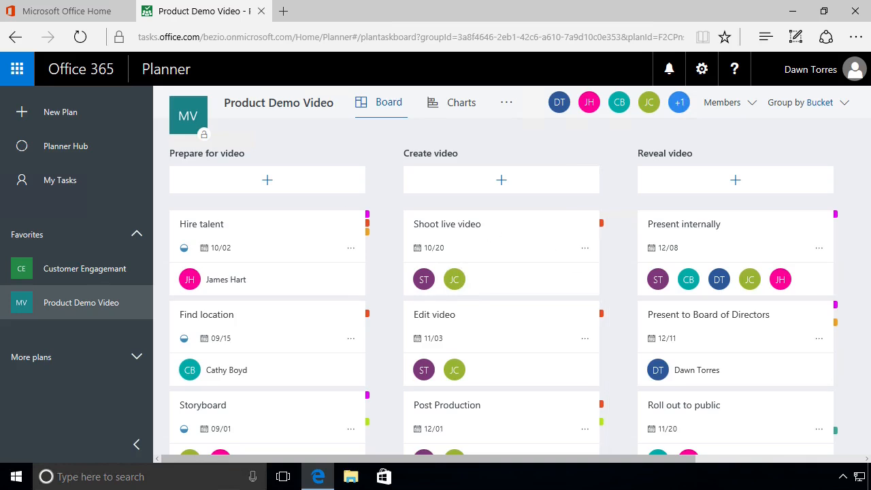
- Check the label on the Final review with Dev team task in the Customer Engagemant plan, and return to the Product Demo Video plan
{"action": "left_click", "coordinate": [83, 271]}
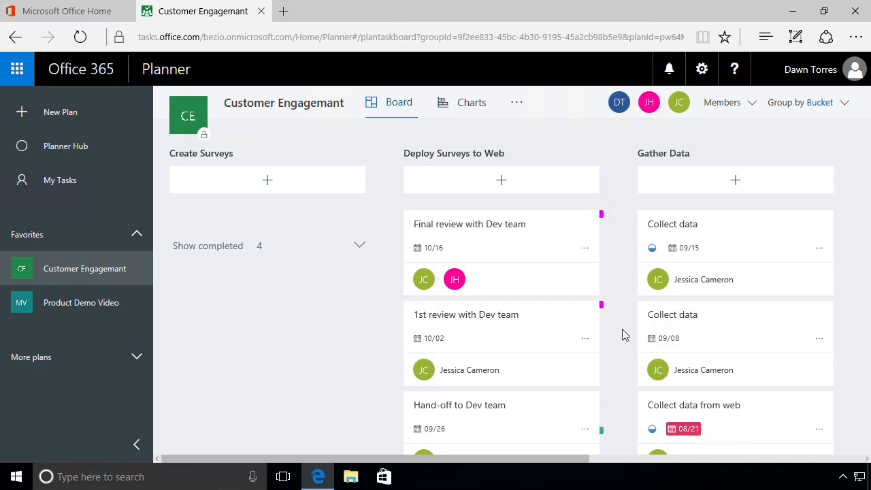
{"action": "left_click", "coordinate": [538, 255]}
{"action": "mouse_move", "coordinate": [741, 101]}
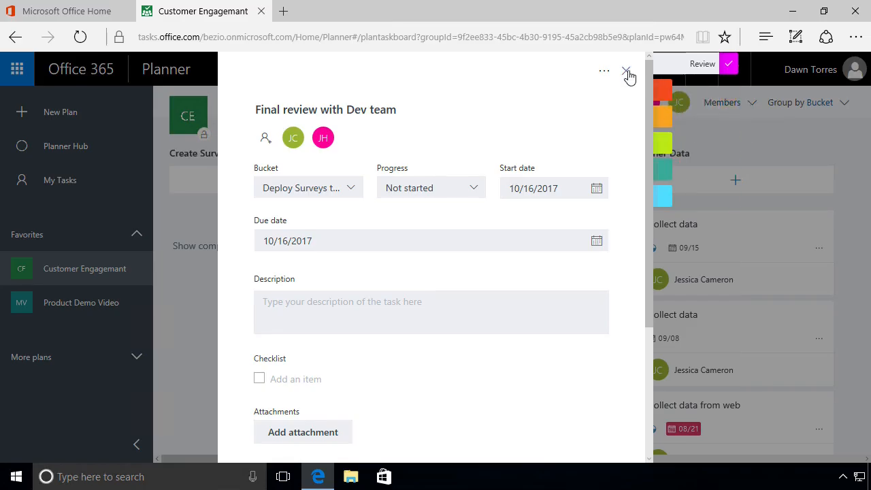
{"action": "key", "text": "Escape"}
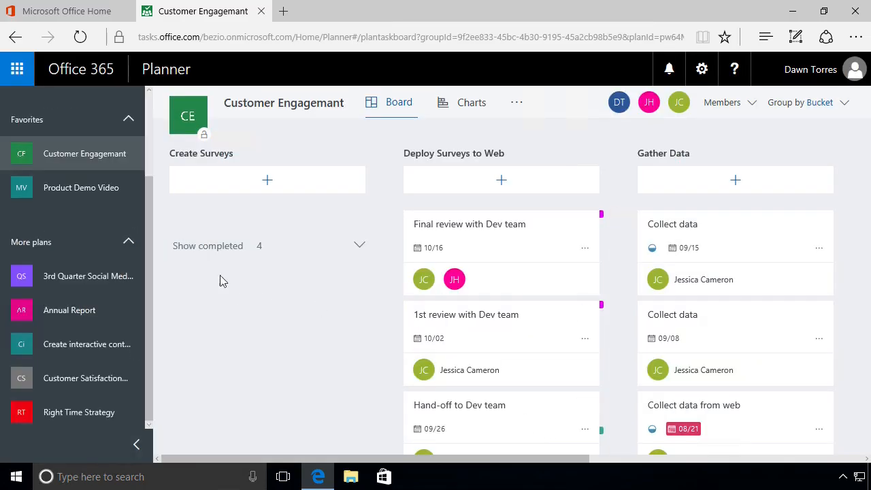
{"action": "left_click", "coordinate": [95, 191]}
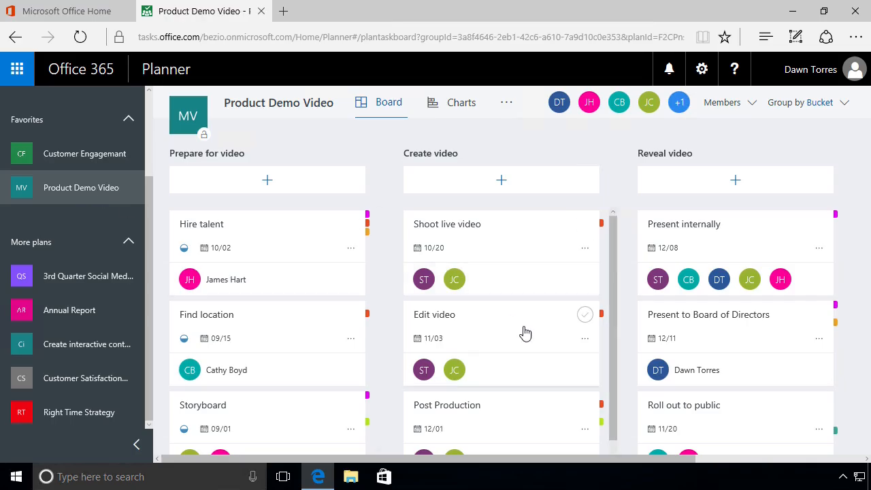